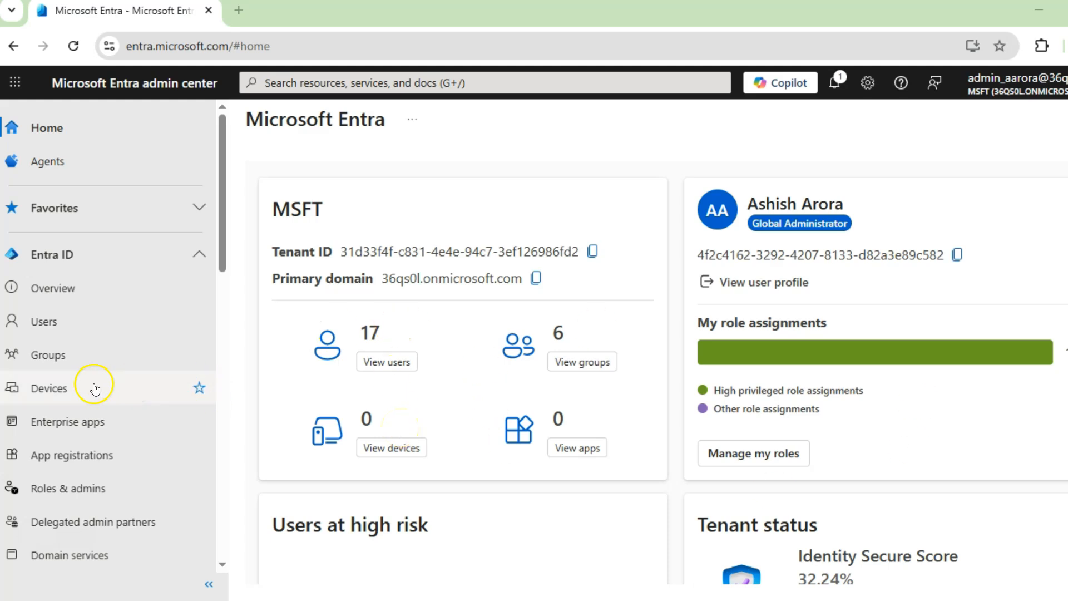
Open the application policies of the tenant's enterprise apps
scroll(90, 384, "down", 3)
left_click(68, 230)
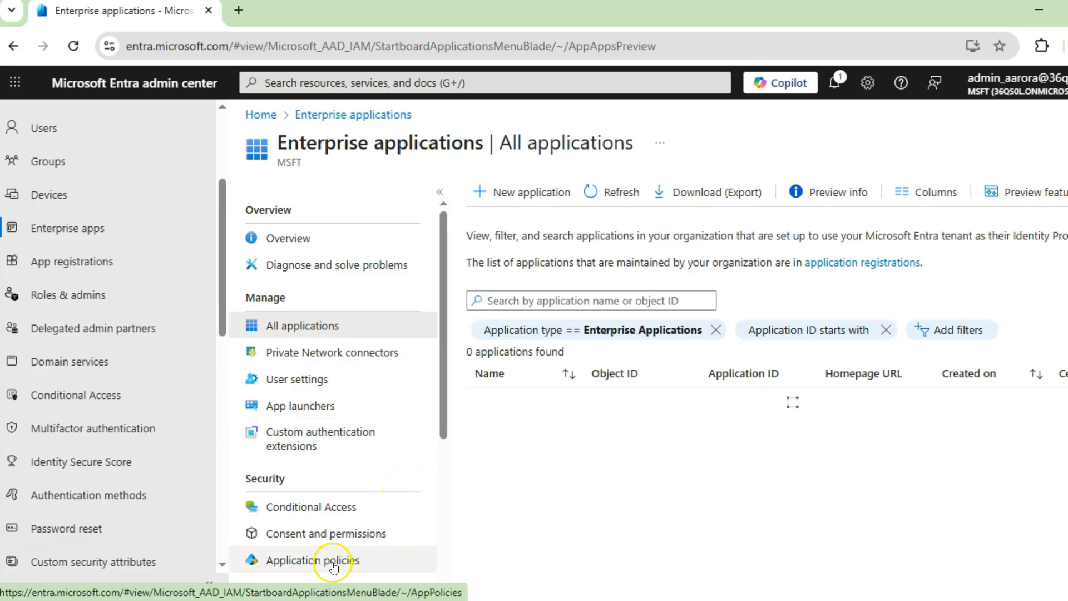
left_click(297, 559)
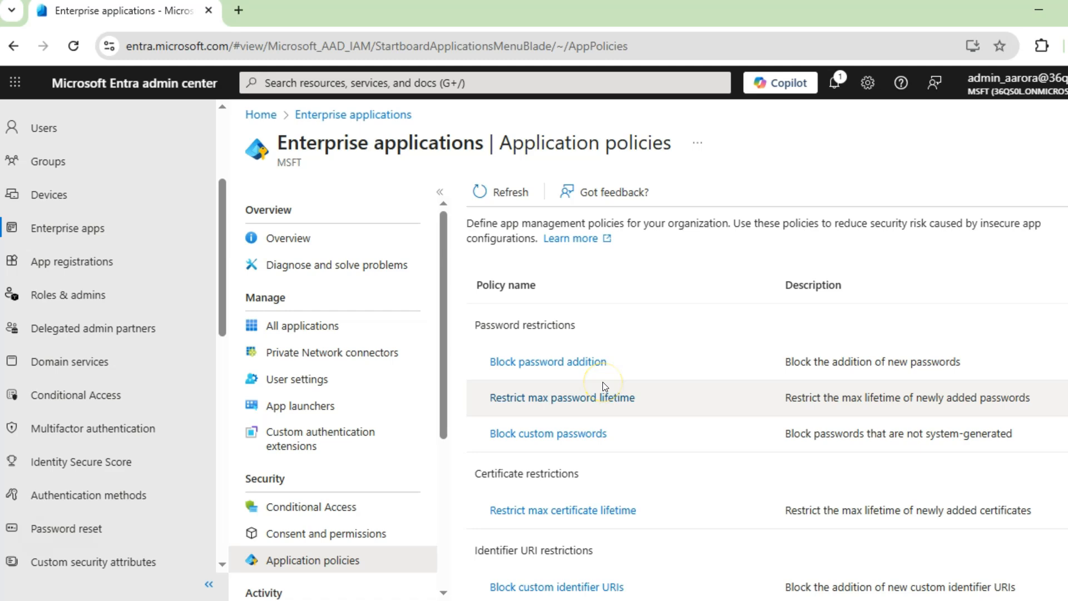
left_click(571, 362)
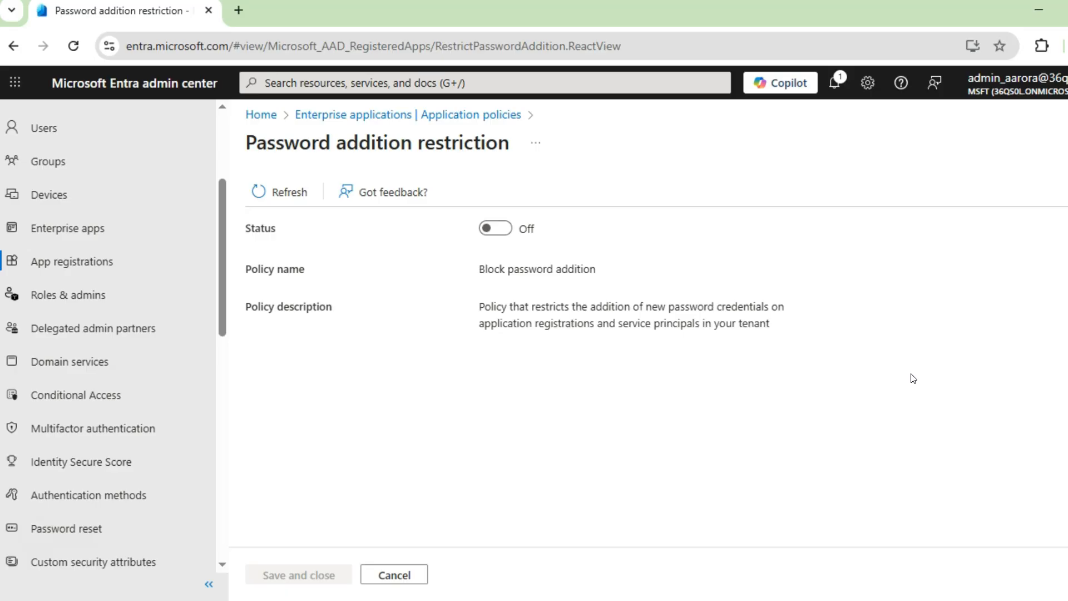
left_click(499, 228)
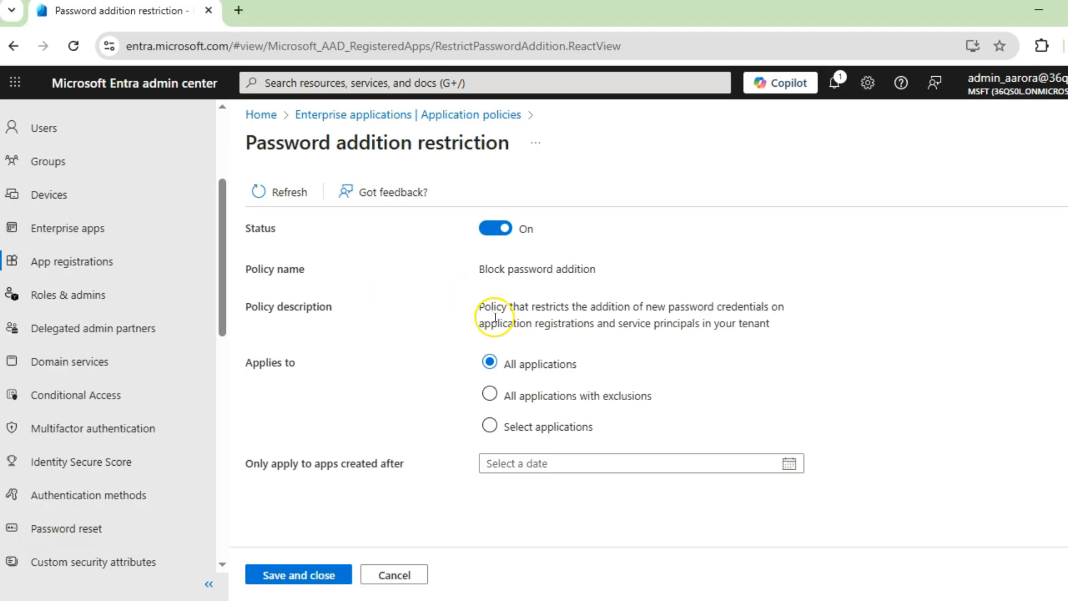
left_click(587, 397)
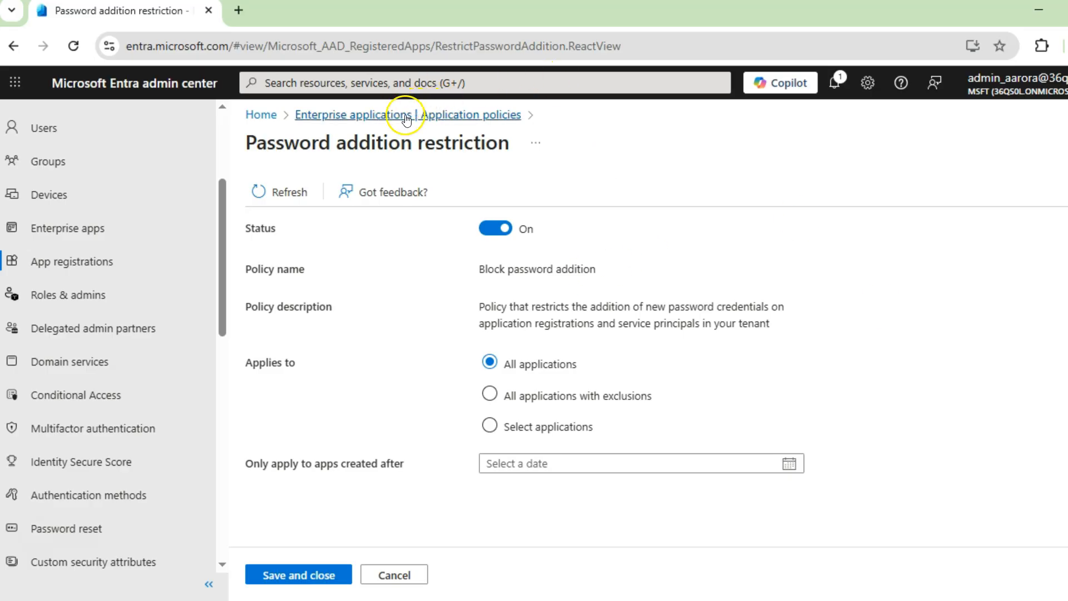
left_click(469, 119)
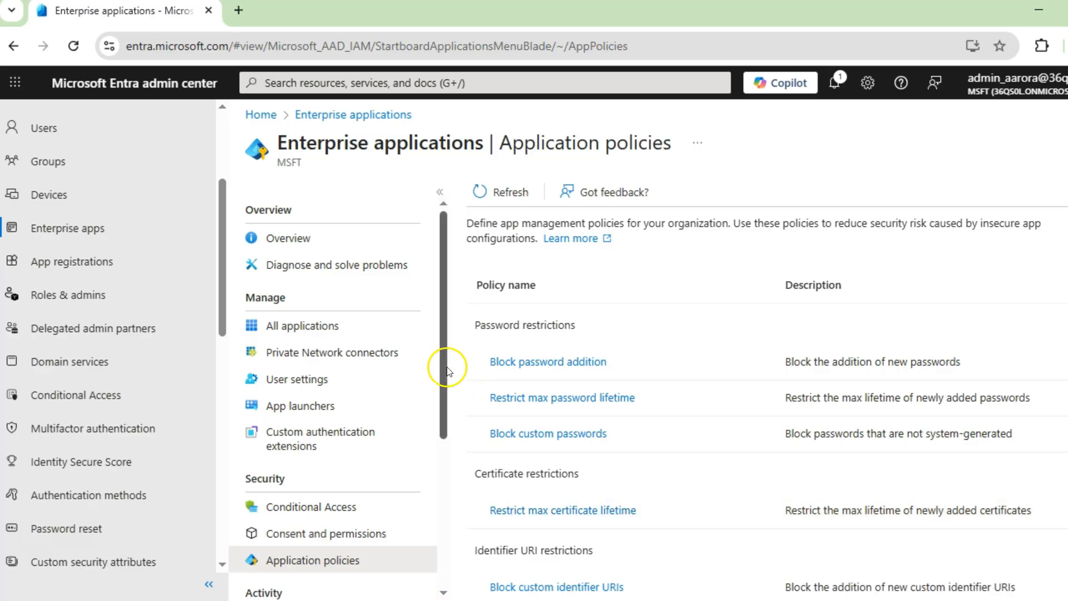
Turn on the Block password addition policy and apply it to all applications with exclusions
left_click(514, 359)
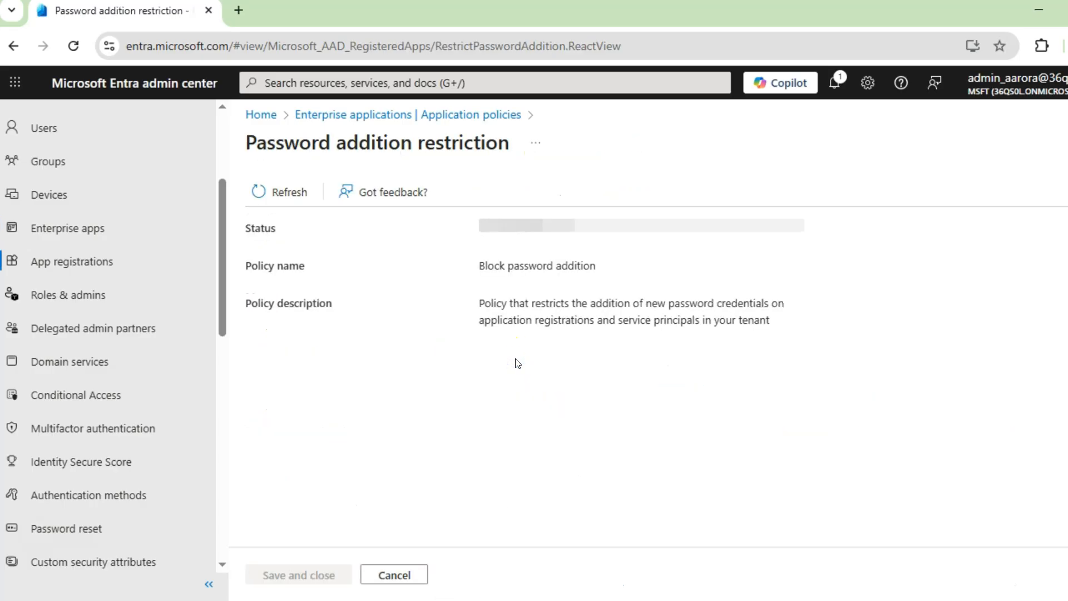
left_click(499, 223)
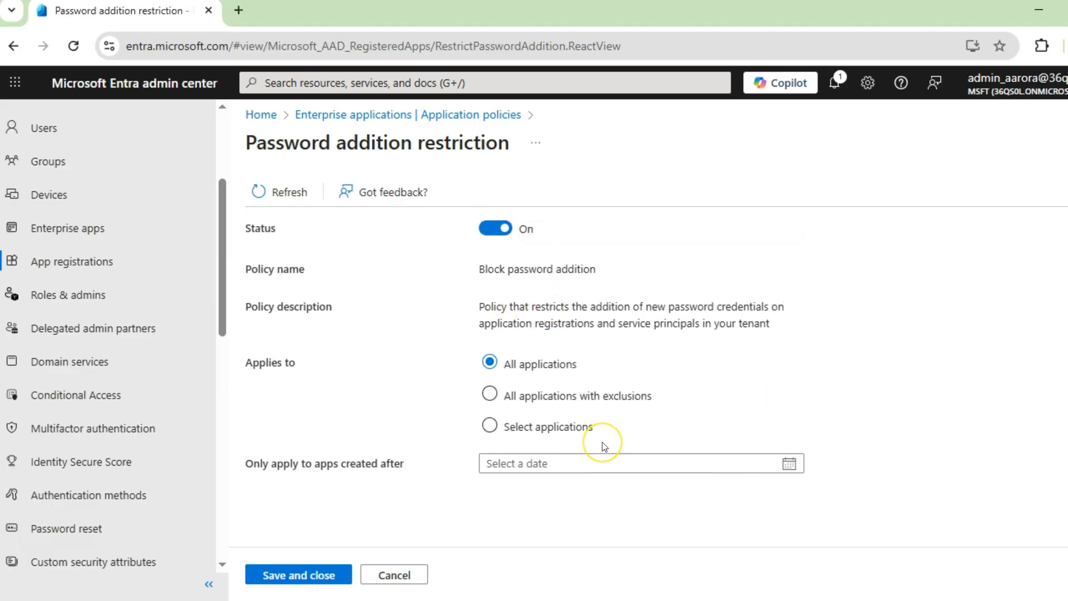
left_click(599, 396)
scroll(879, 430, "down", 1)
scroll(879, 430, "down", 2)
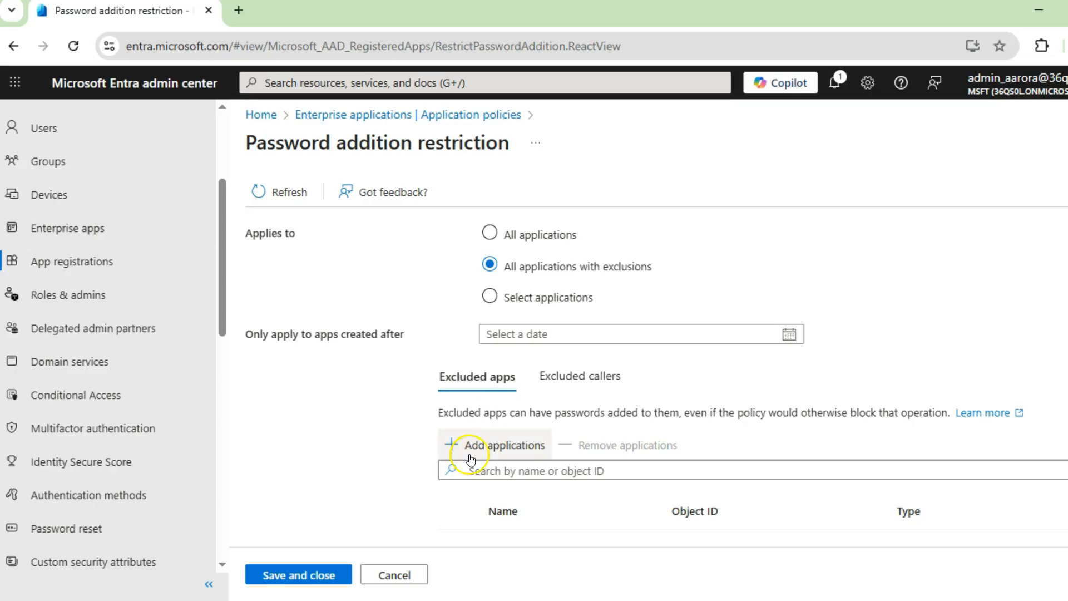
Add the AAD Request Verification Service enterprise application to the policy's excluded apps, and cancel the policy changes
left_click(495, 452)
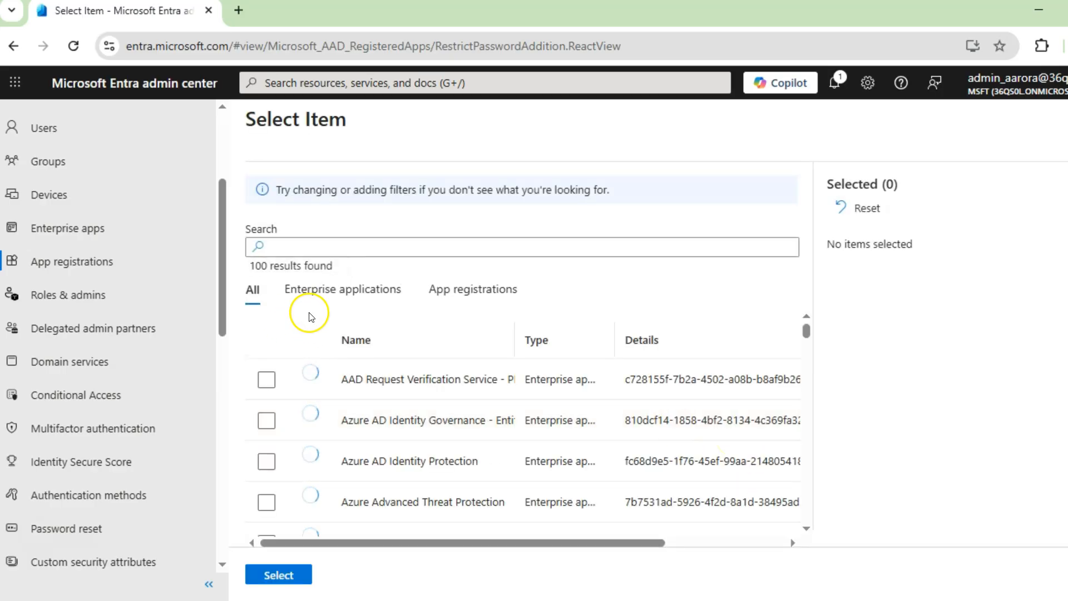
left_click(320, 294)
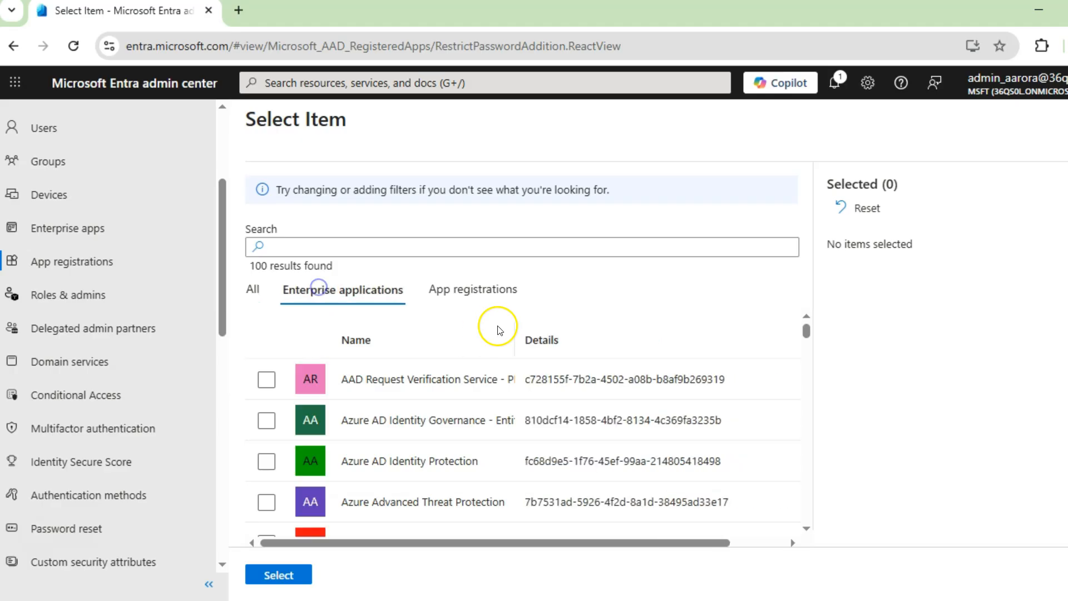
left_click(487, 294)
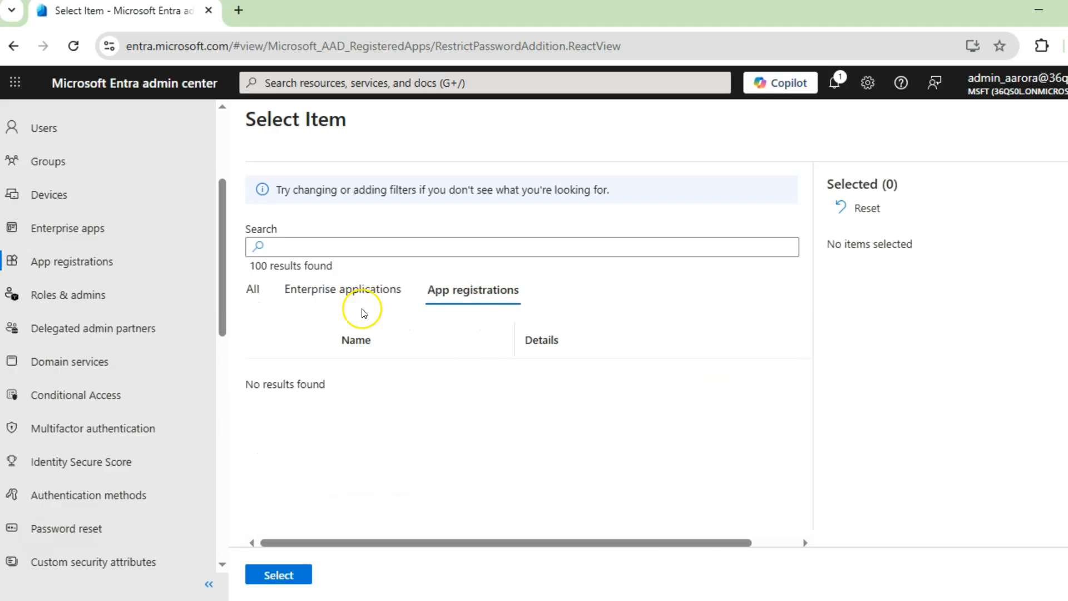
left_click(350, 291)
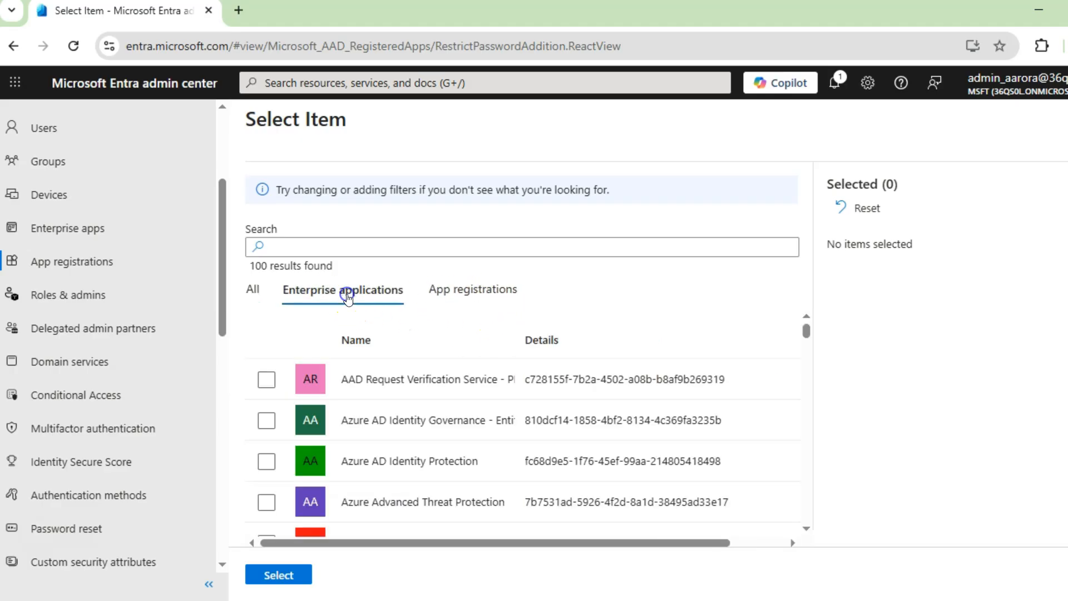
left_click(266, 378)
left_click(278, 575)
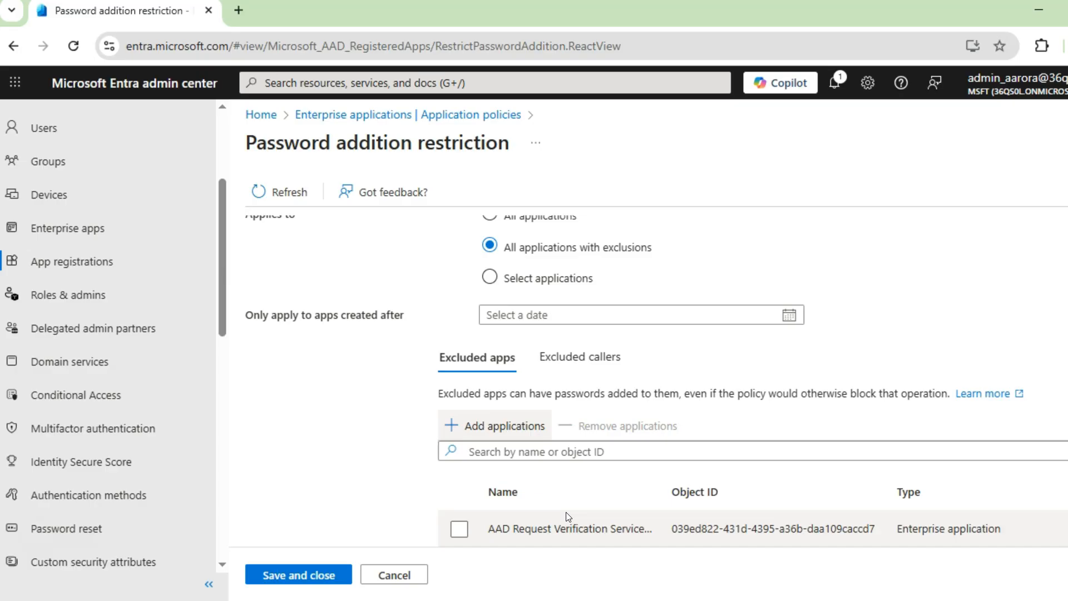
scroll(682, 491, "up", 2)
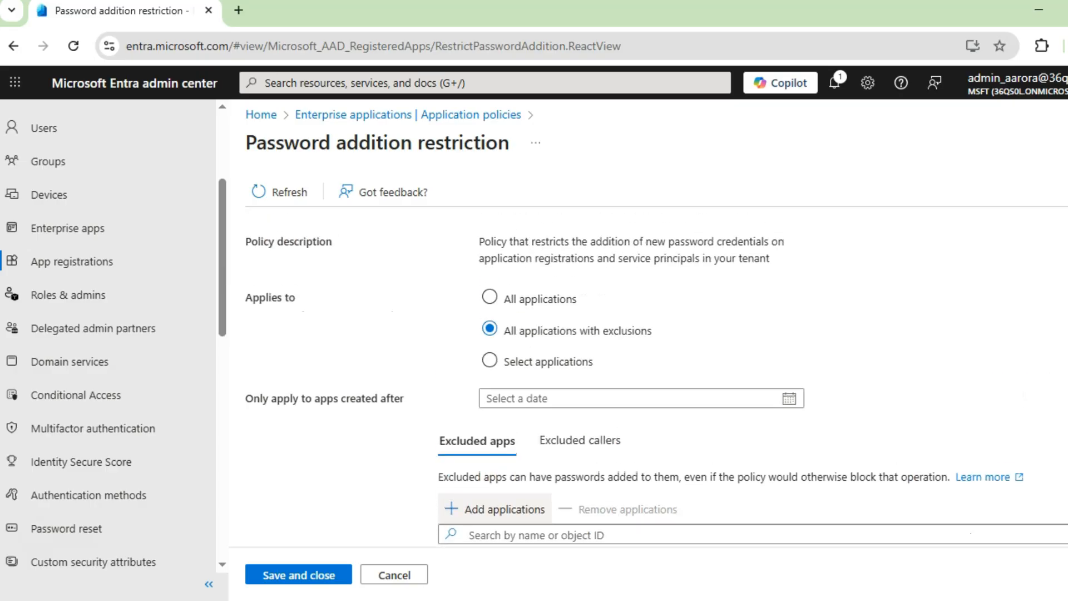
left_click(405, 575)
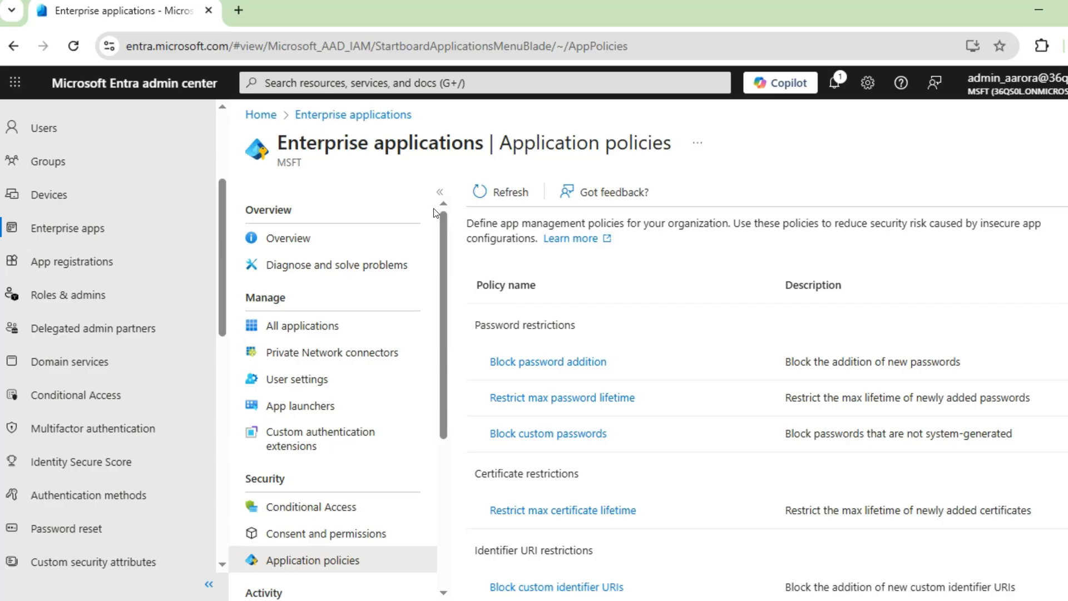
Turn on the Restrict max certificate lifetime policy and apply it to all applications with exclusions
scroll(626, 462, "down", 1)
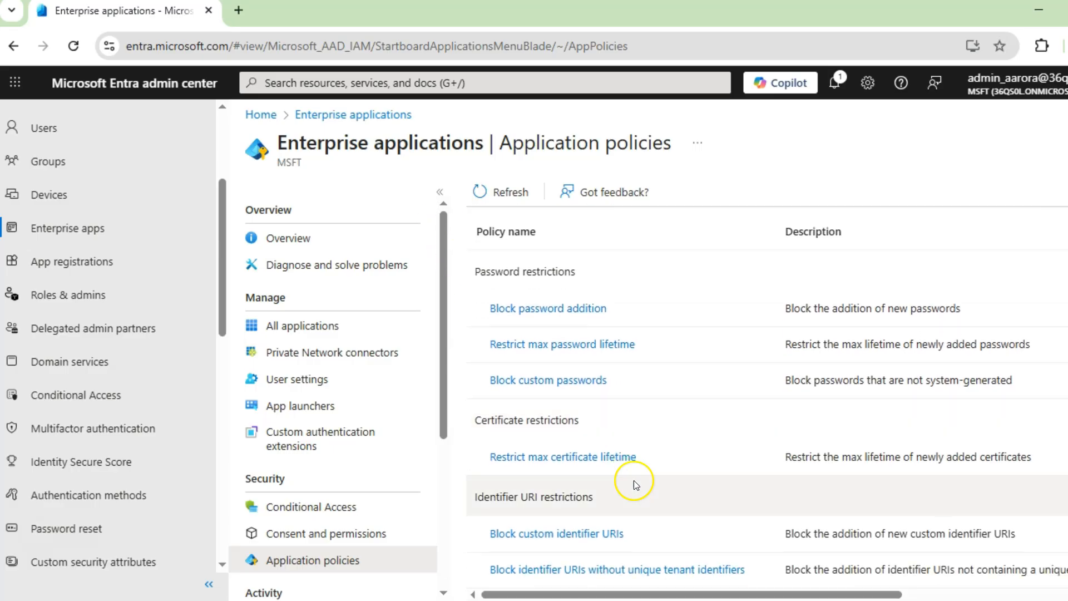
left_click(564, 461)
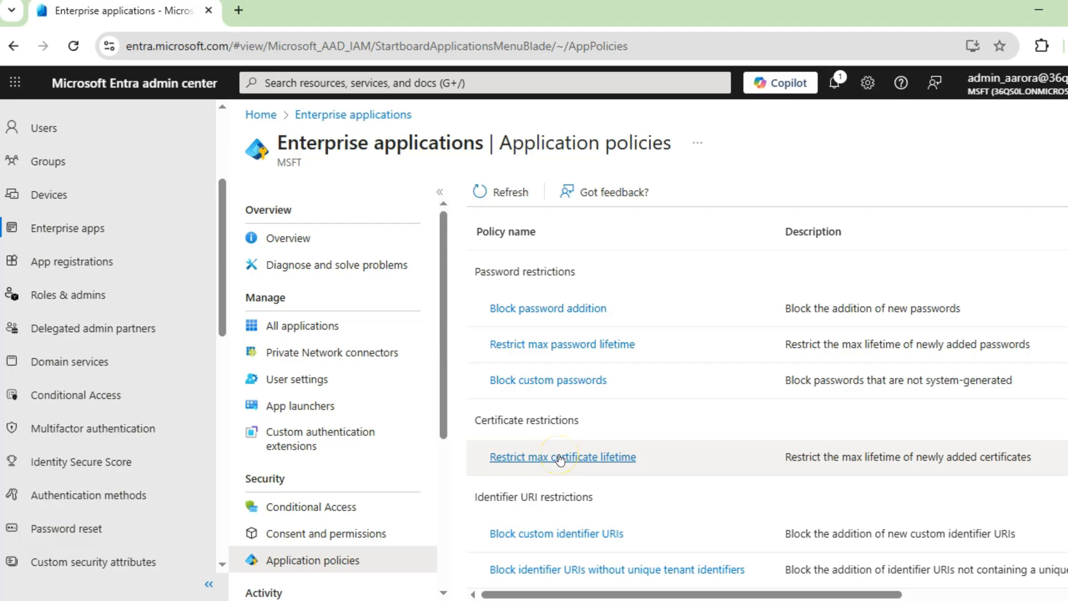
left_click(560, 460)
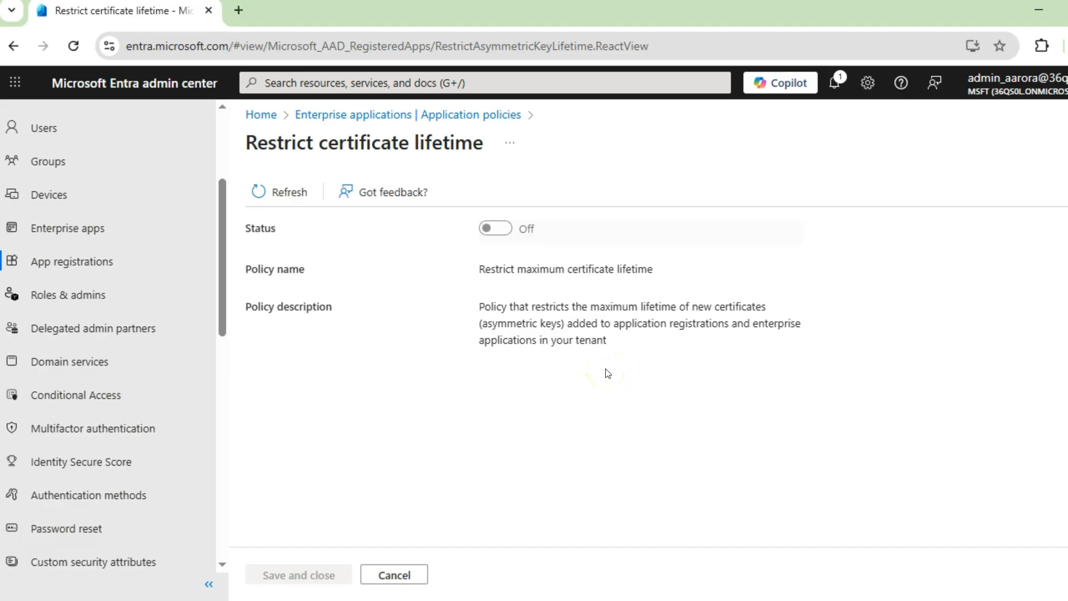
left_click(497, 228)
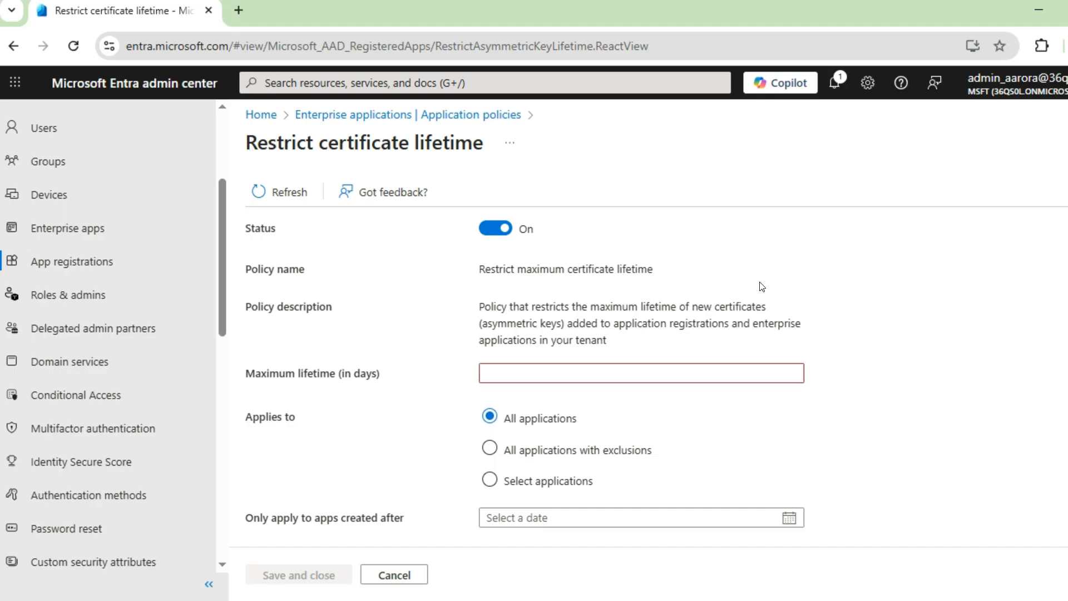
left_click(904, 354)
left_click(925, 413)
left_click(622, 450)
scroll(787, 402, "down", 3)
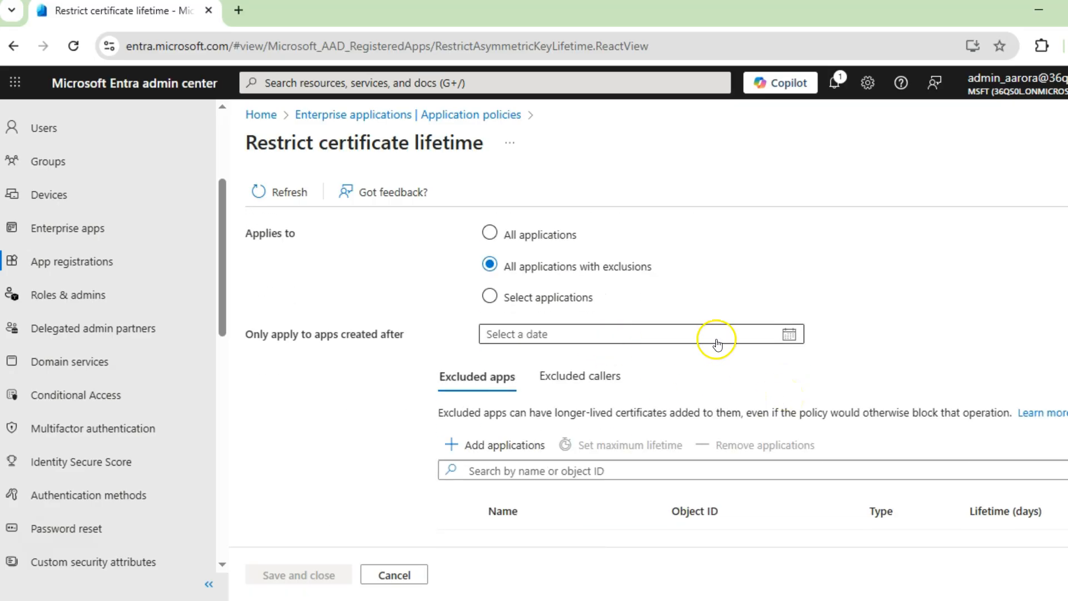
Examine the excluded callers settings and the linked documentation on granting an exception to a user or service
left_click(590, 376)
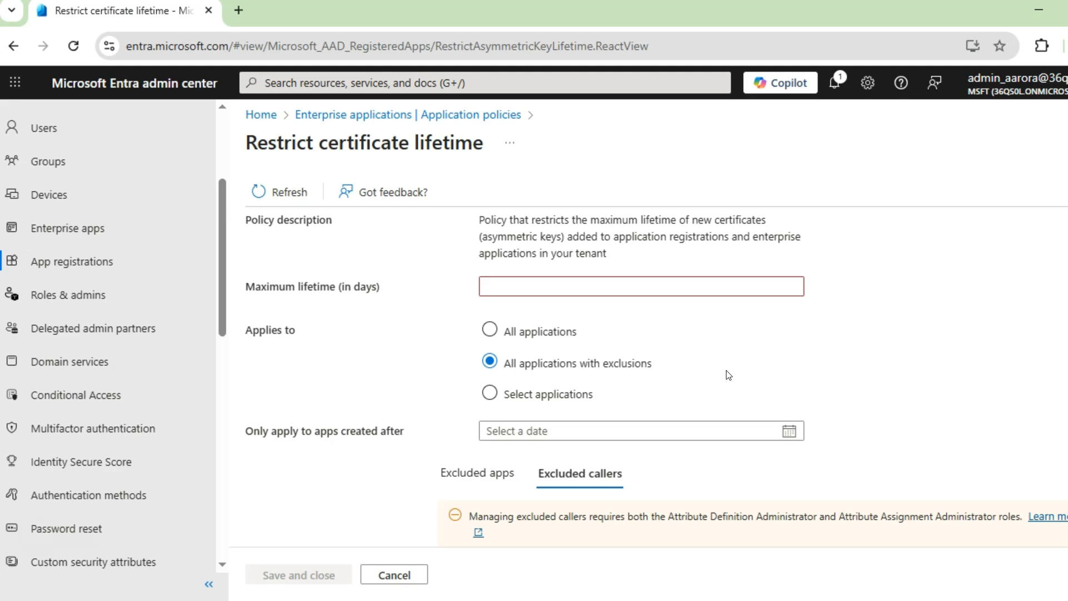
scroll(746, 367, "up", 1)
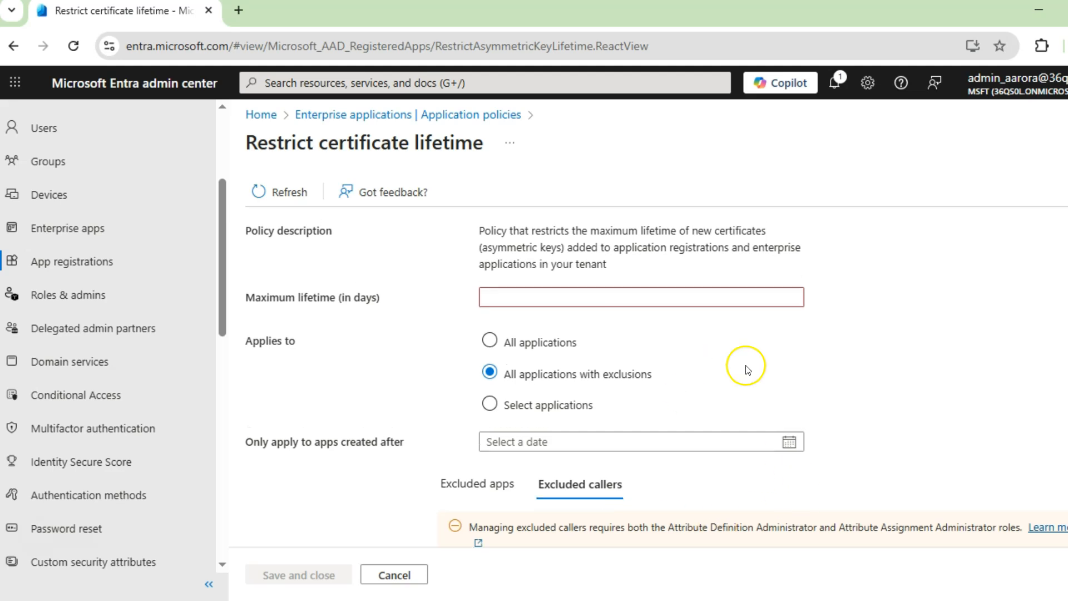
scroll(802, 460, "down", 1)
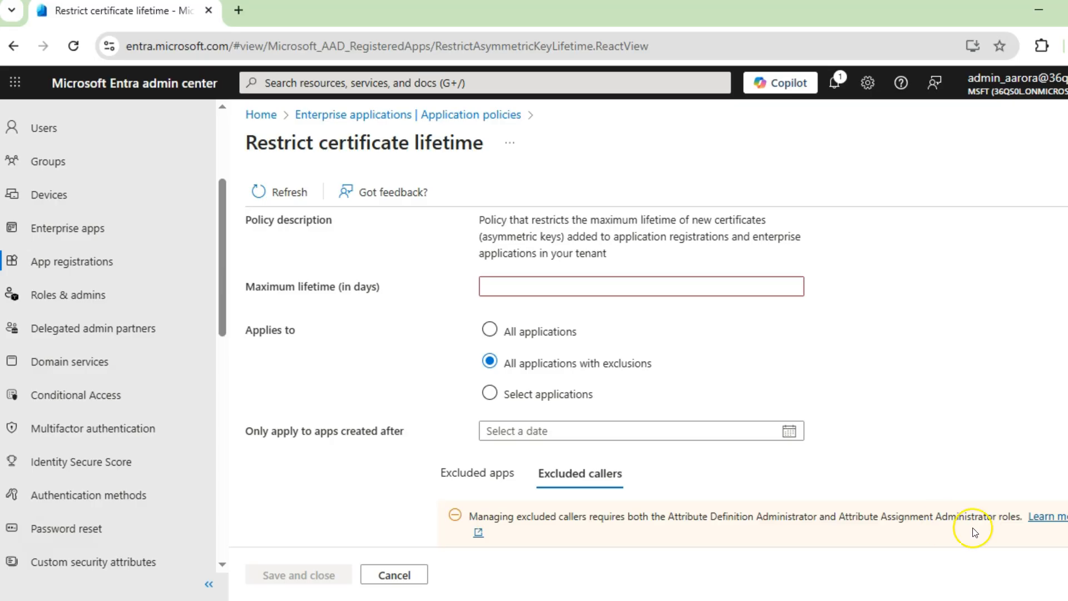
left_click(1049, 517)
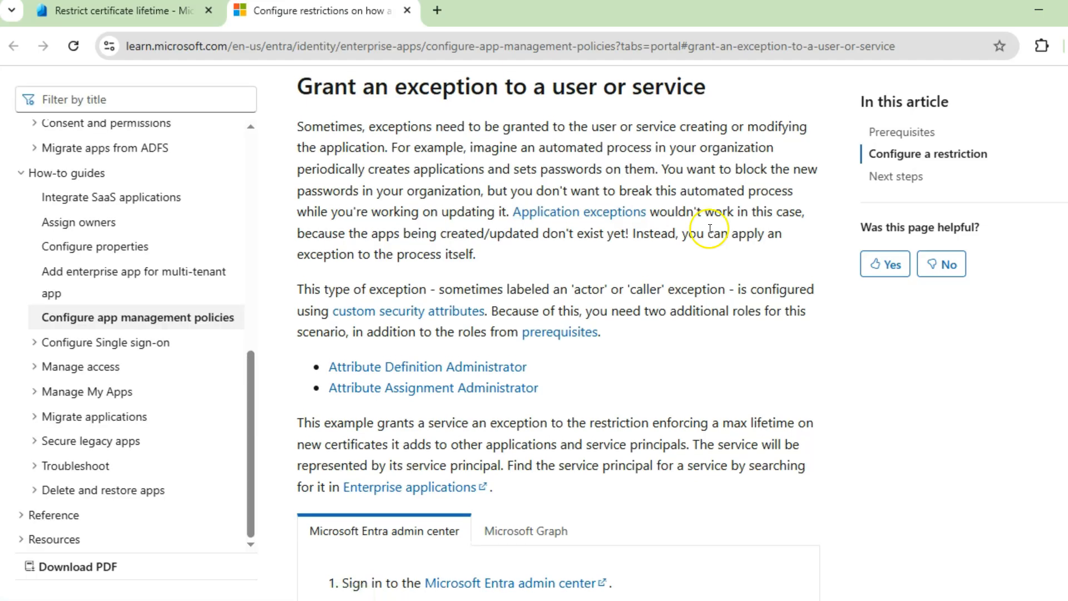
scroll(758, 436, "down", 3)
scroll(758, 436, "down", 4)
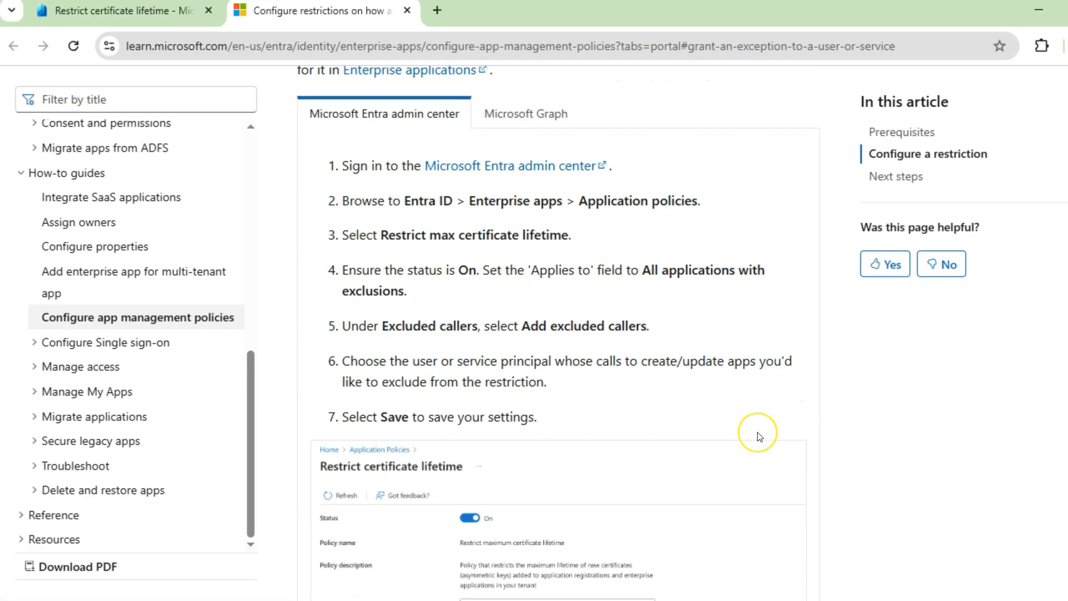
scroll(758, 436, "up", 4)
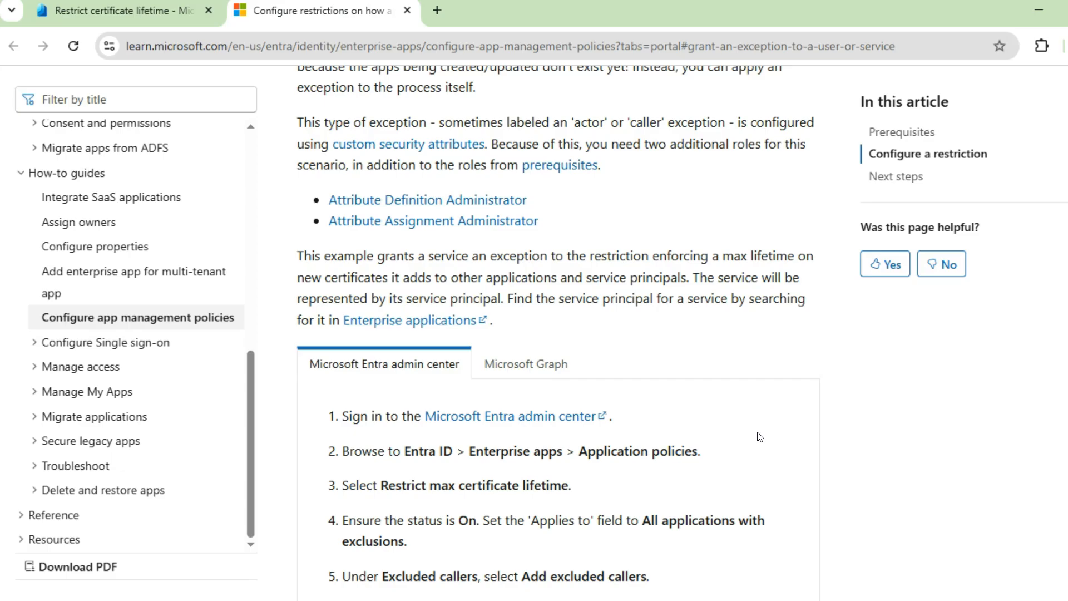
Read the Attribute Definition Administrator role reference, then return to the admin center and cancel the certificate lifetime policy changes
left_click(445, 201)
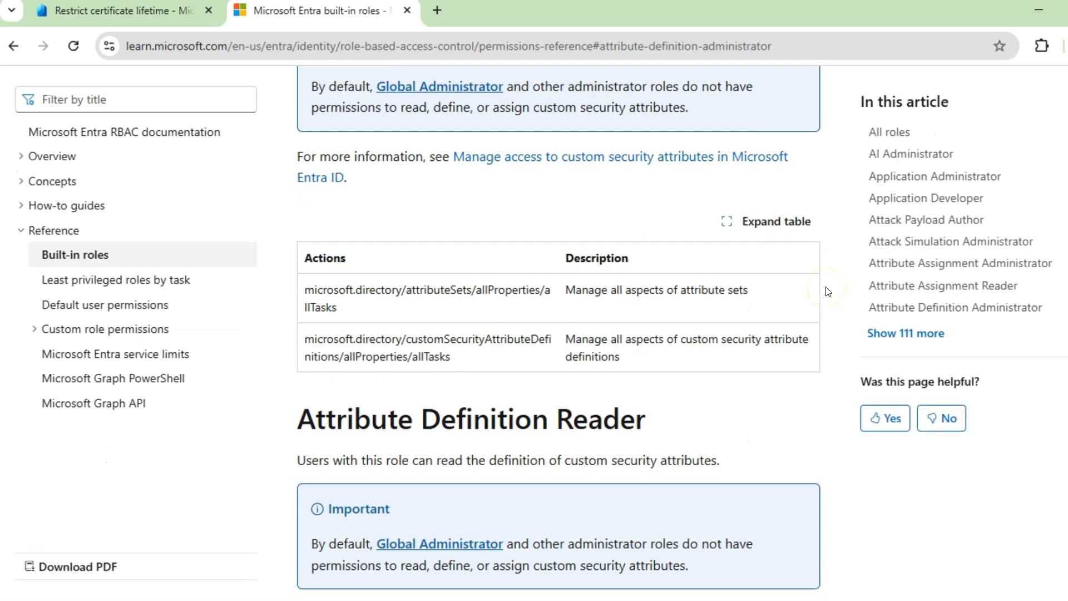
scroll(828, 291, "down", 3)
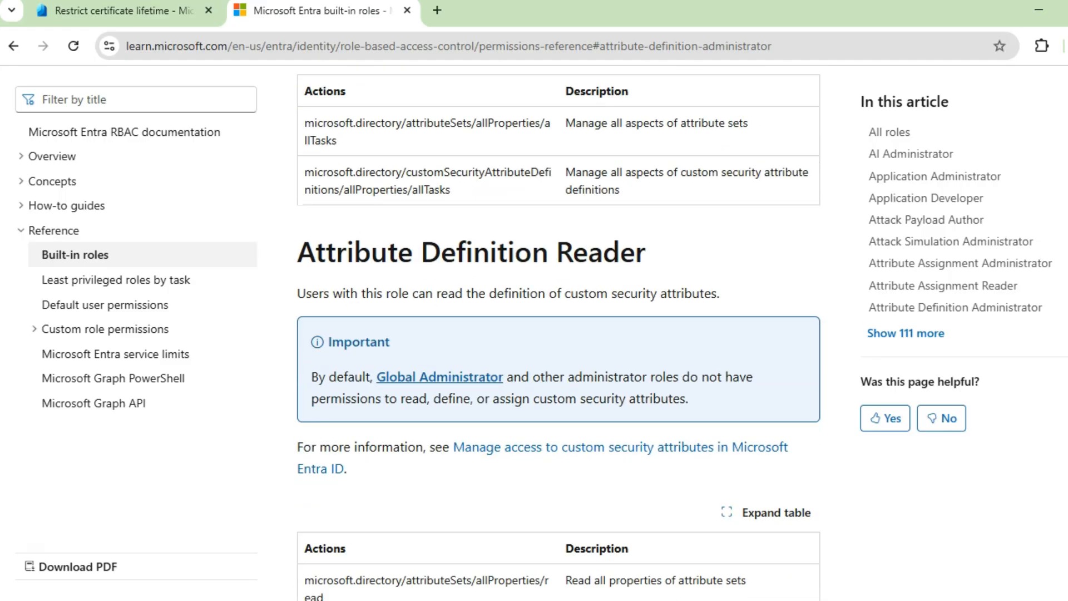
left_click(98, 8)
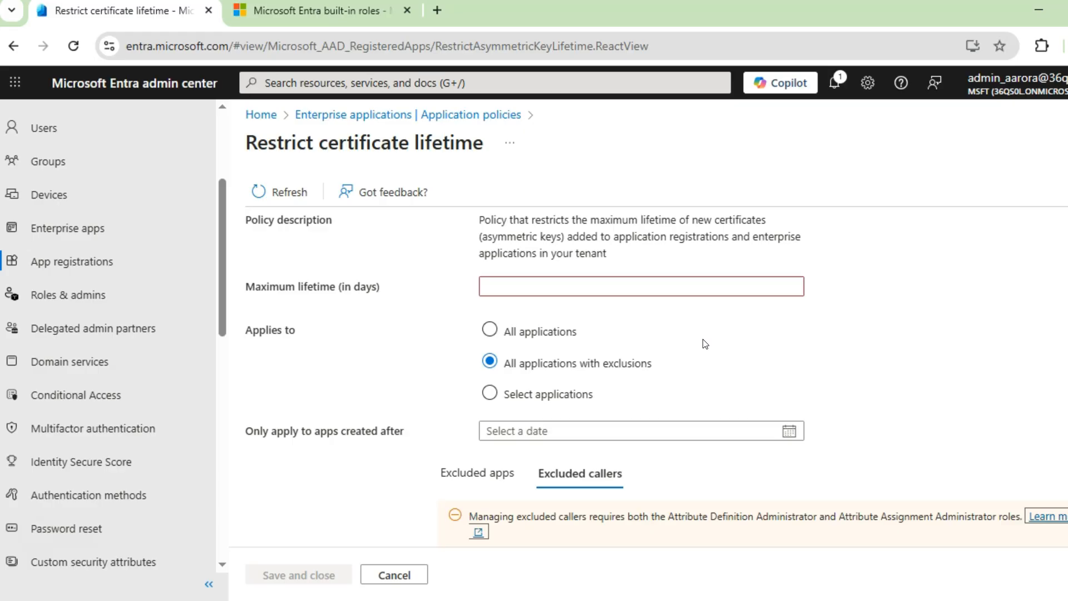
left_click(407, 573)
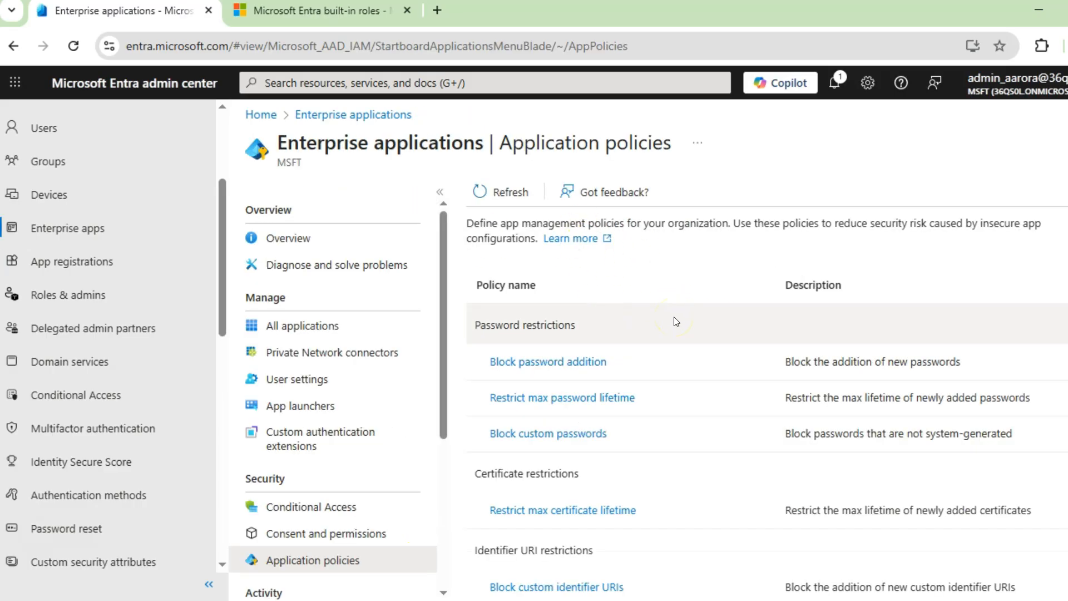
Turn on the Block custom passwords policy and apply it to select applications
left_click(540, 435)
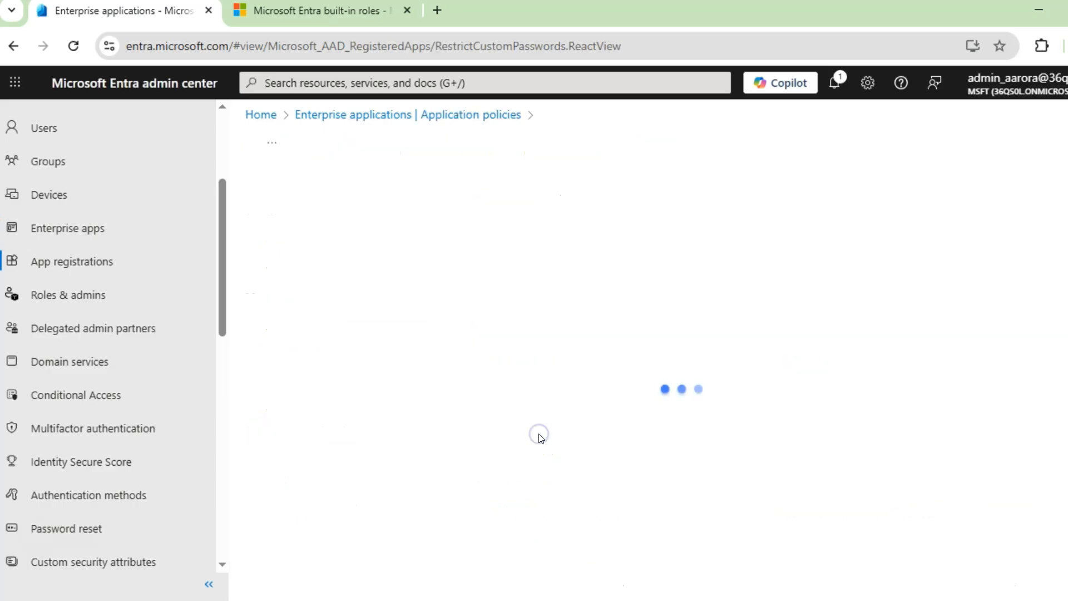
left_click(504, 230)
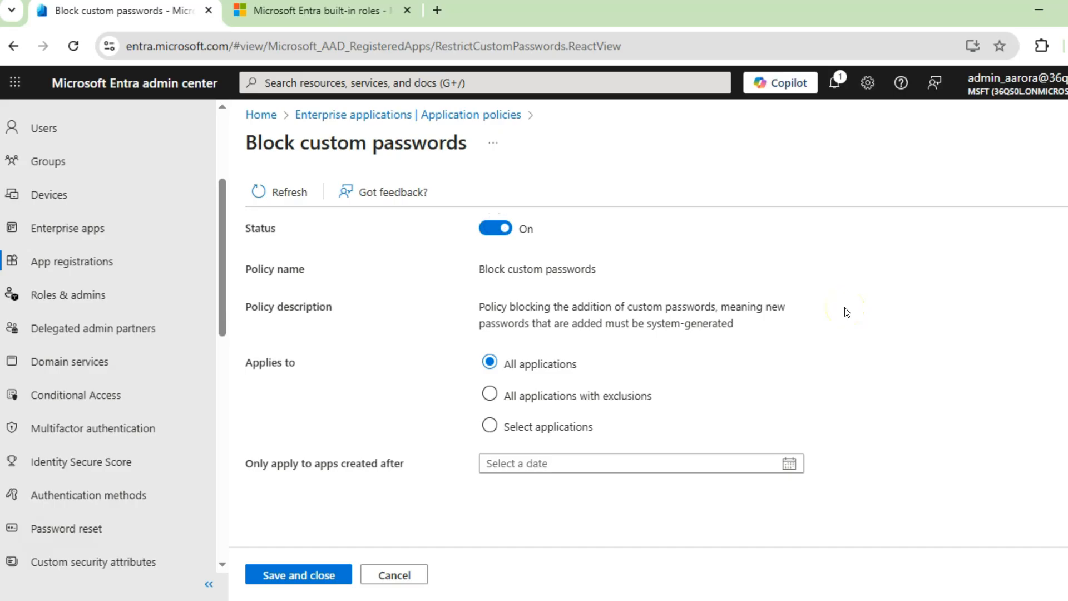
left_click(573, 428)
scroll(718, 449, "down", 1)
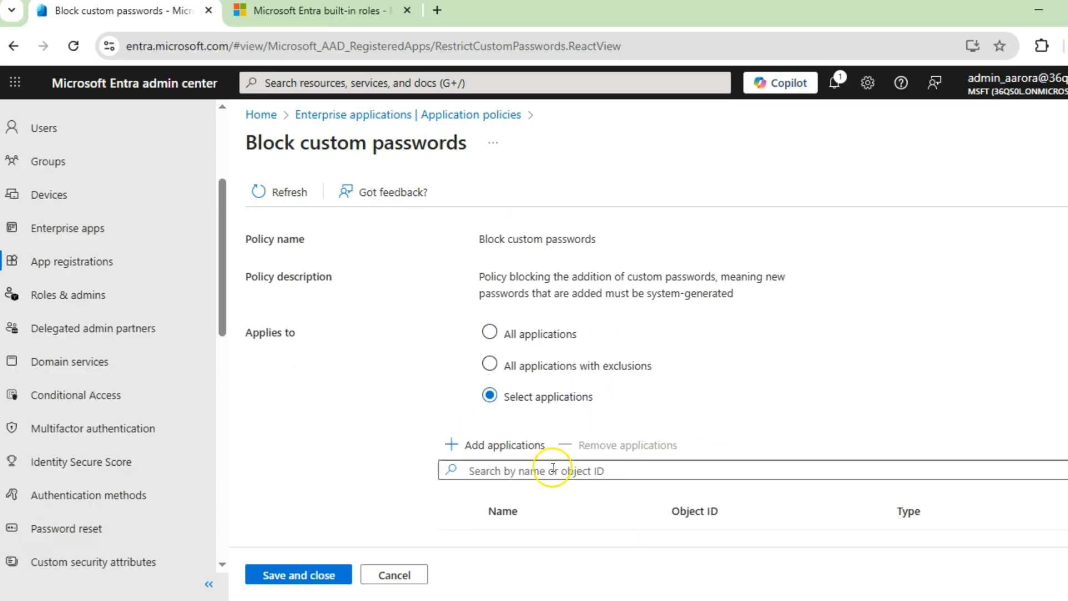
left_click(538, 365)
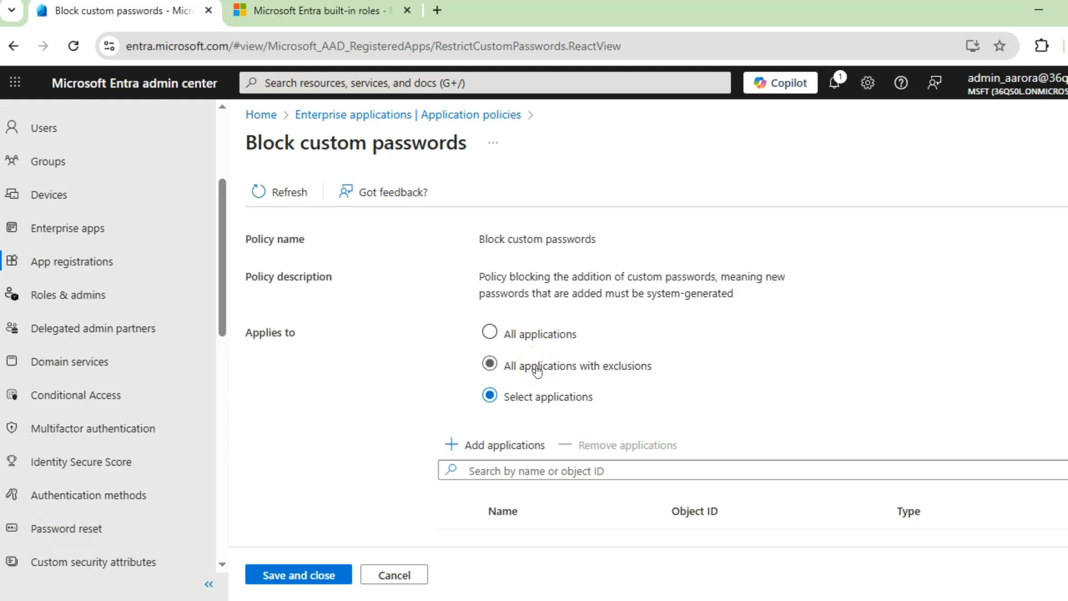
Open the application picker for the custom passwords policy, close it without a selection, and cancel the policy changes
left_click(501, 448)
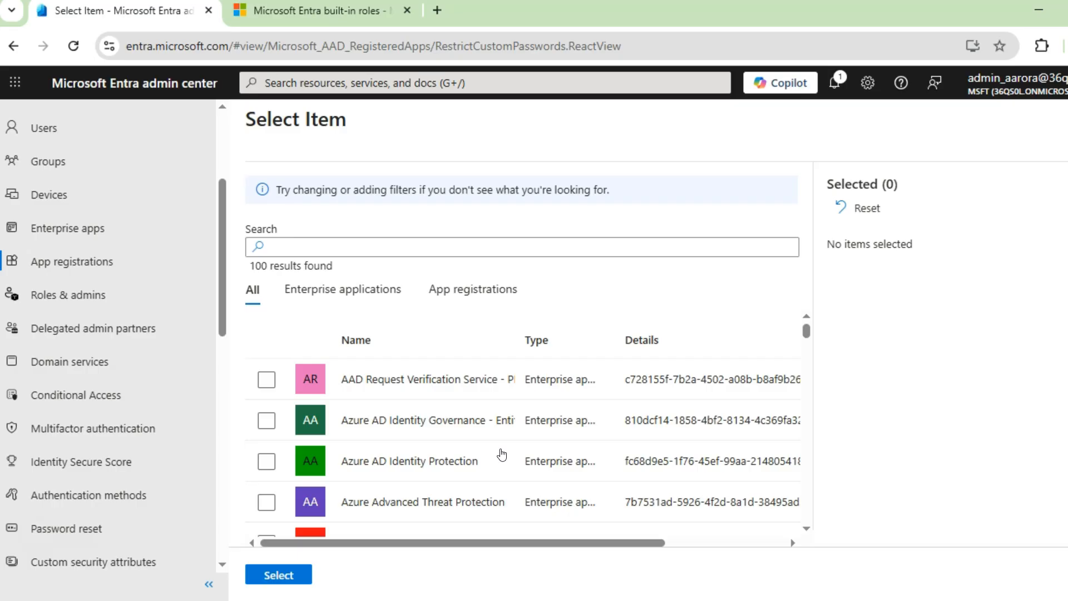
left_click(491, 438)
left_click(1066, 119)
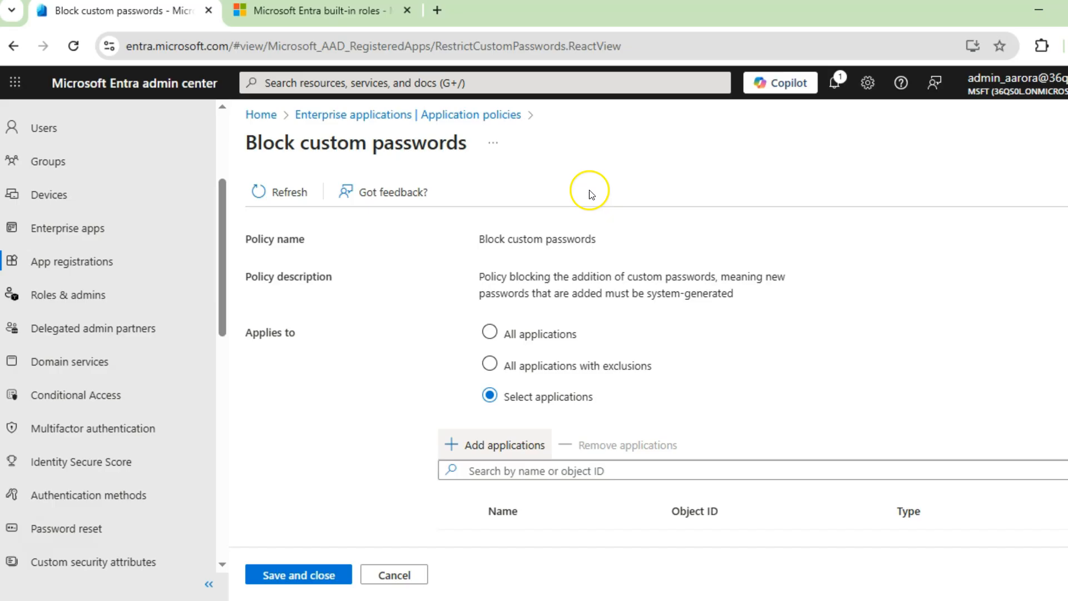
left_click(402, 578)
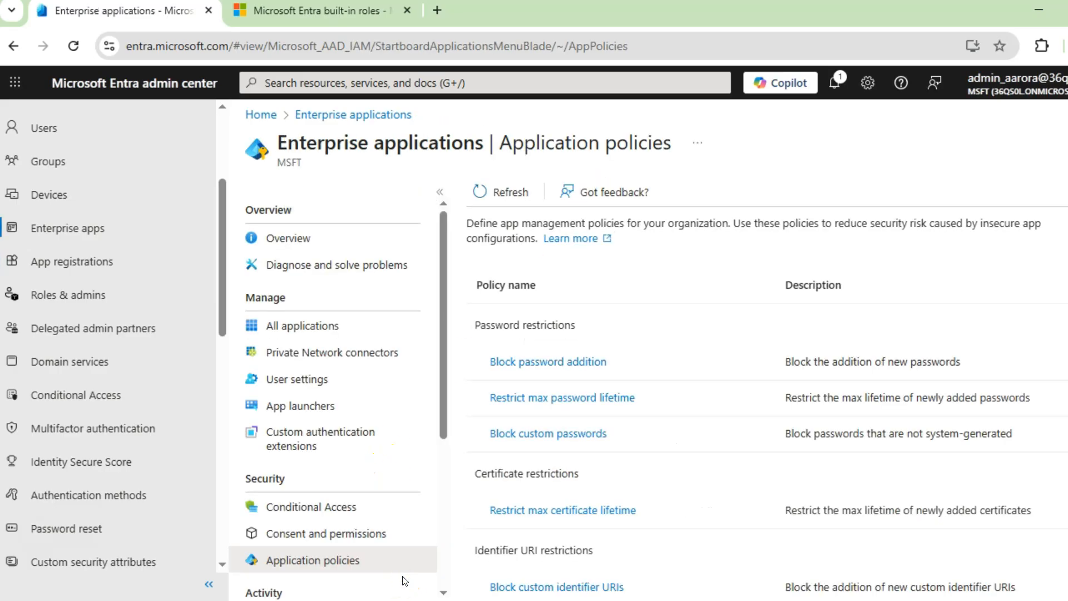